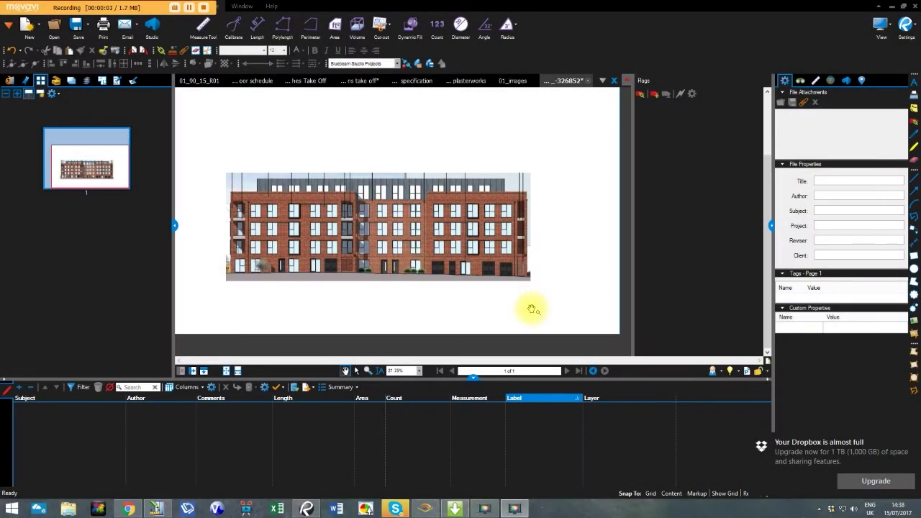
Pan the brick elevation drawing up and left in the view.
left_click_drag(555, 309, 507, 294)
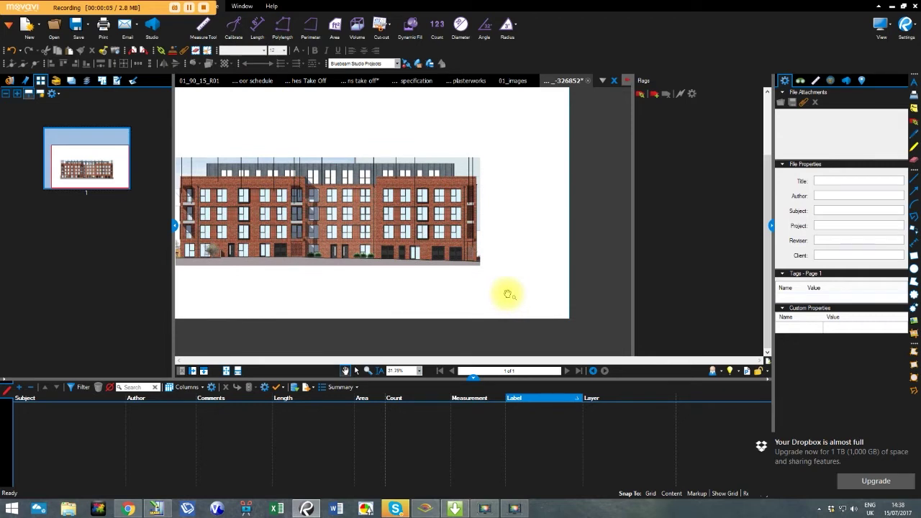
left_click(732, 372)
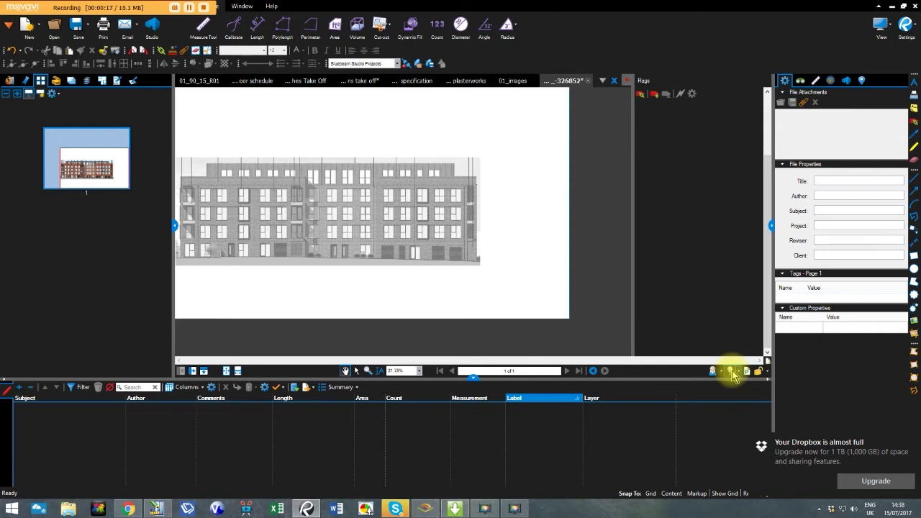
left_click(731, 371)
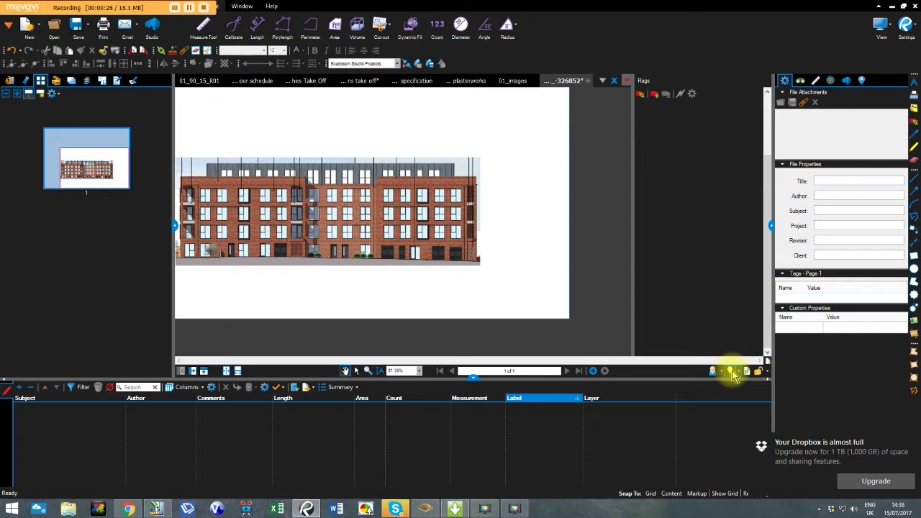
left_click(732, 372)
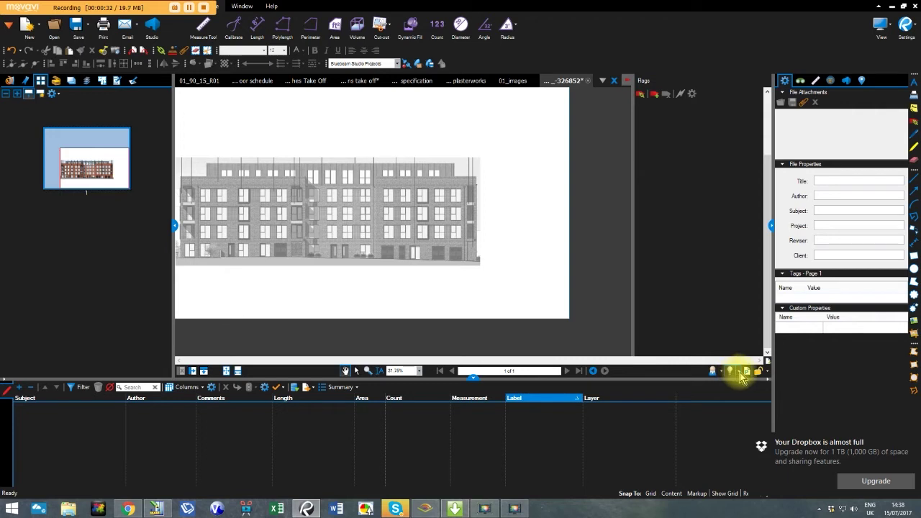
Try the Dimmer at 90% and then 30%, then switch dimming off for full colour.
left_click(740, 373)
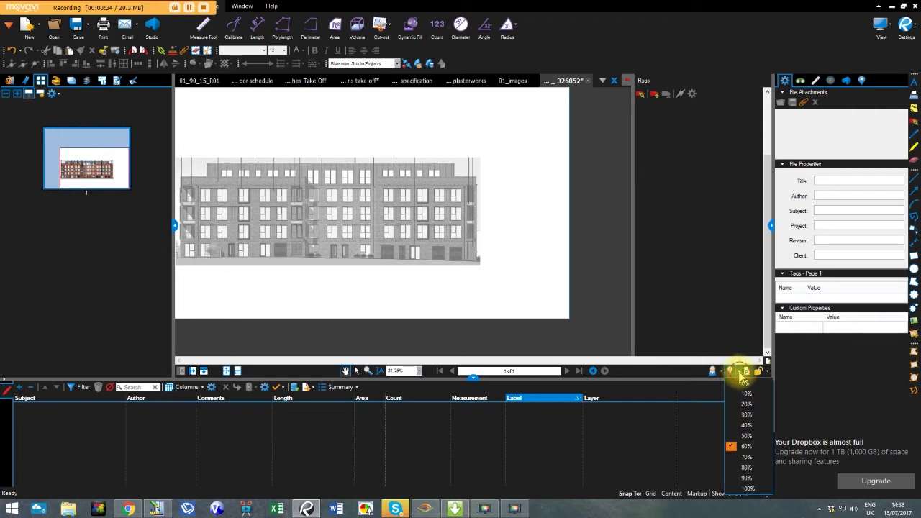
left_click(746, 478)
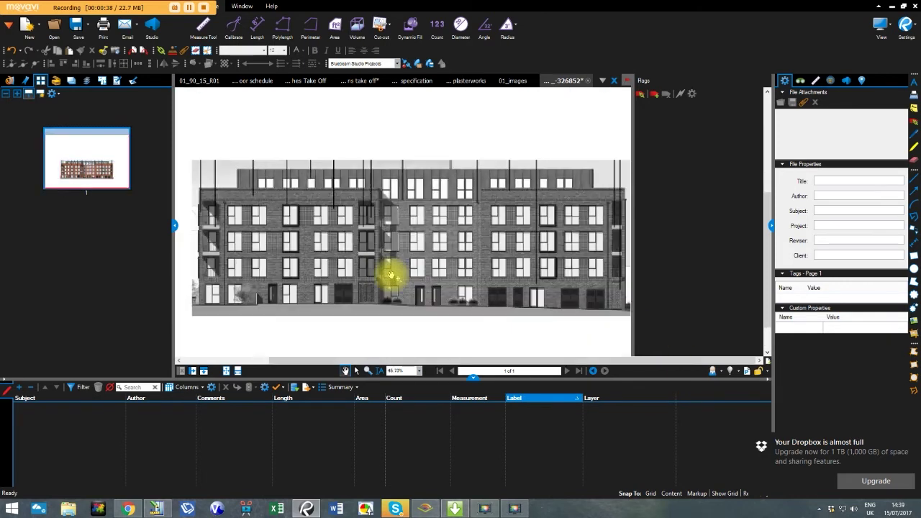
left_click(738, 372)
left_click(746, 416)
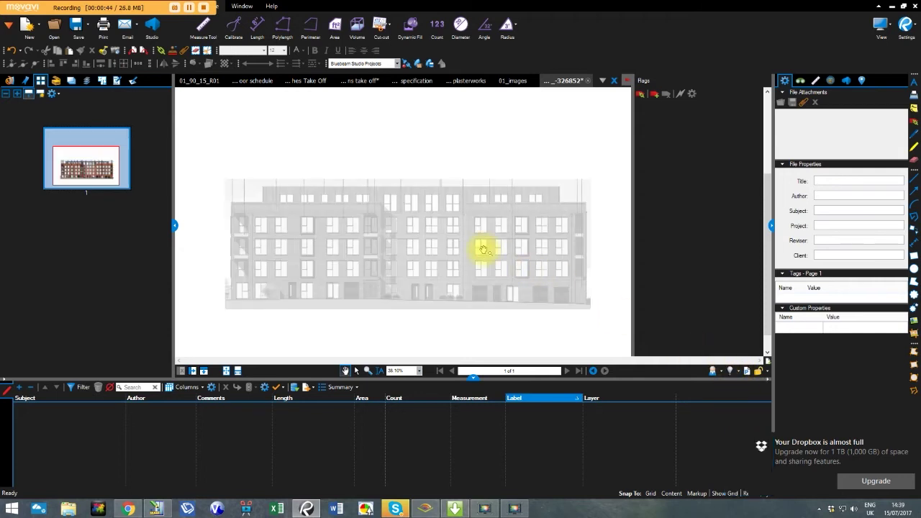
left_click(740, 371)
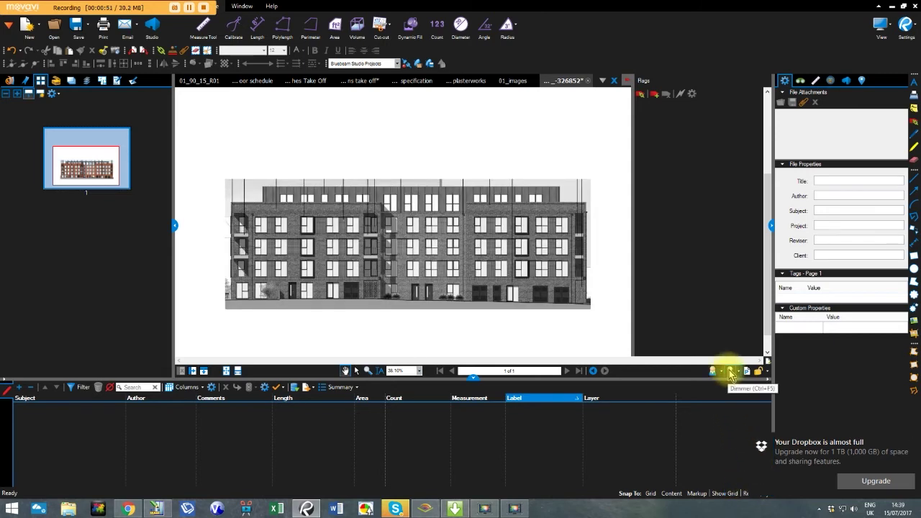
left_click(731, 373)
Trace the left, middle and right window heads as perimeters: 1.774, 1.719 and 1.966 m.
scroll(417, 247, "down", 1)
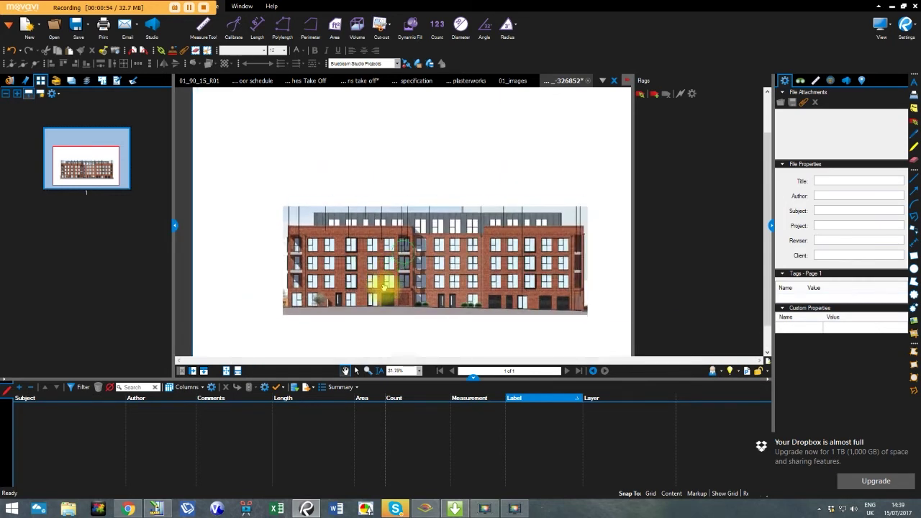
scroll(385, 287, "up", 5)
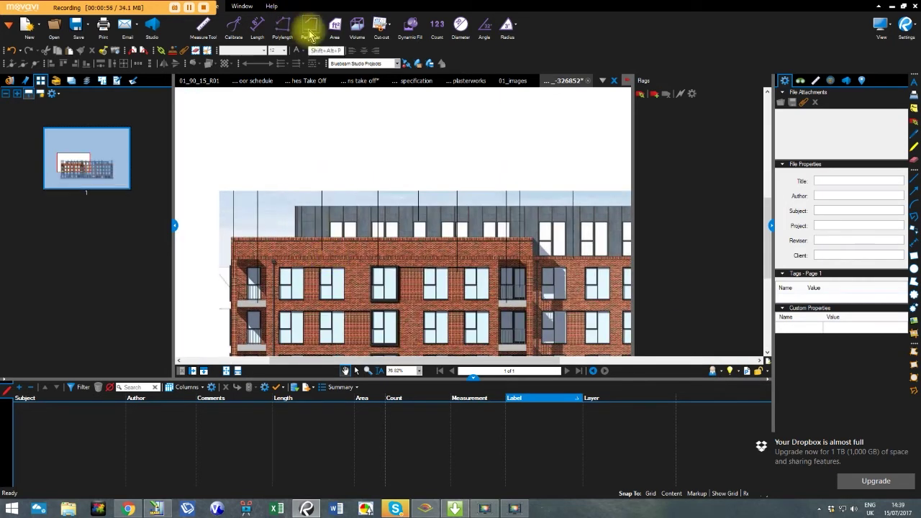
left_click(310, 30)
scroll(284, 274, "up", 5)
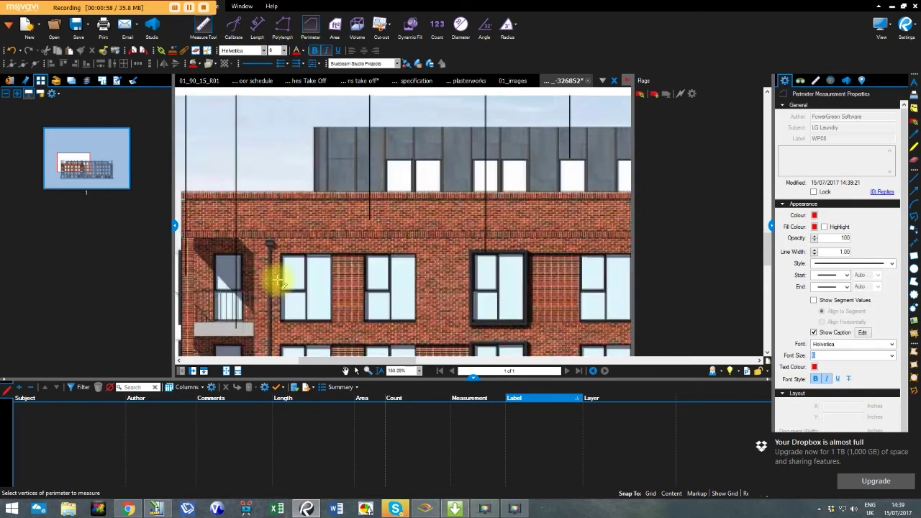
left_click(281, 249)
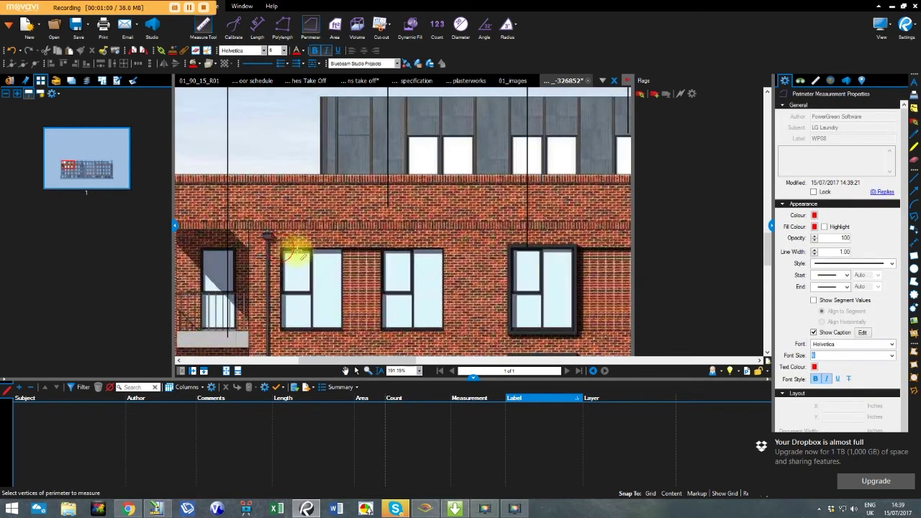
double_click(342, 249)
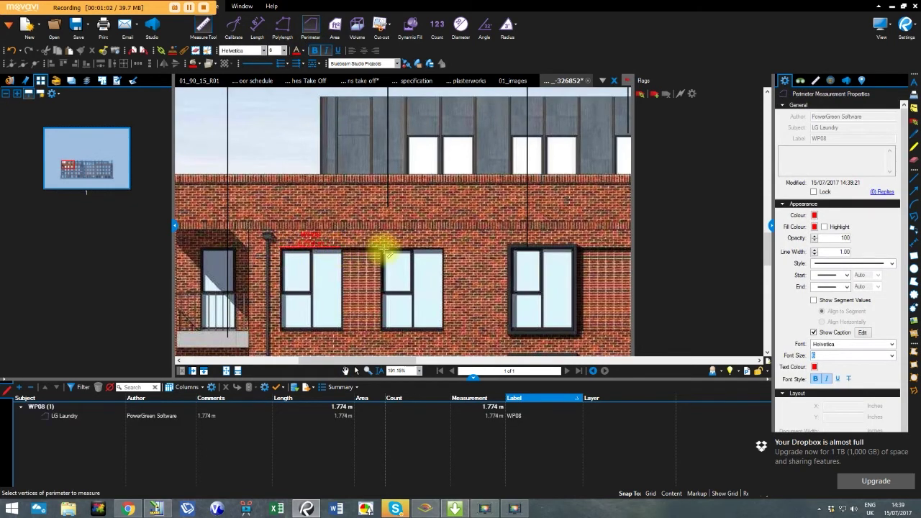
left_click(383, 249)
double_click(443, 249)
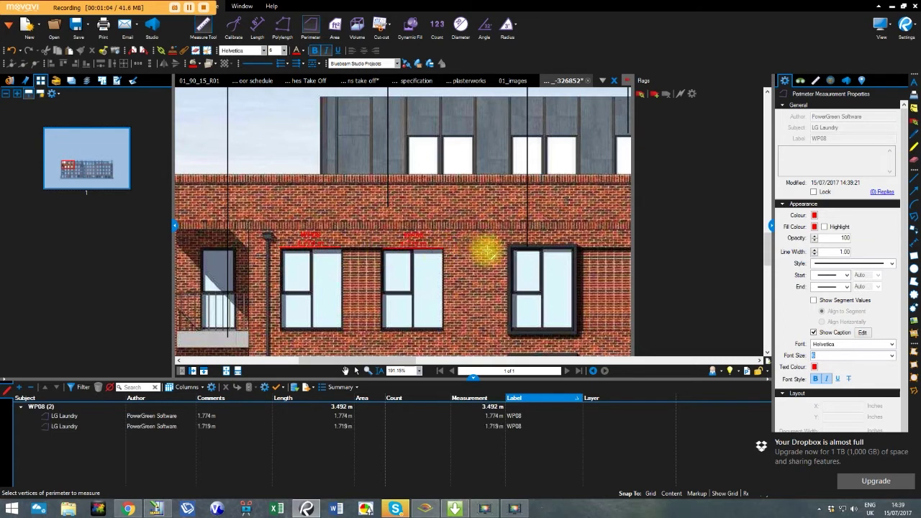
left_click(509, 250)
double_click(576, 248)
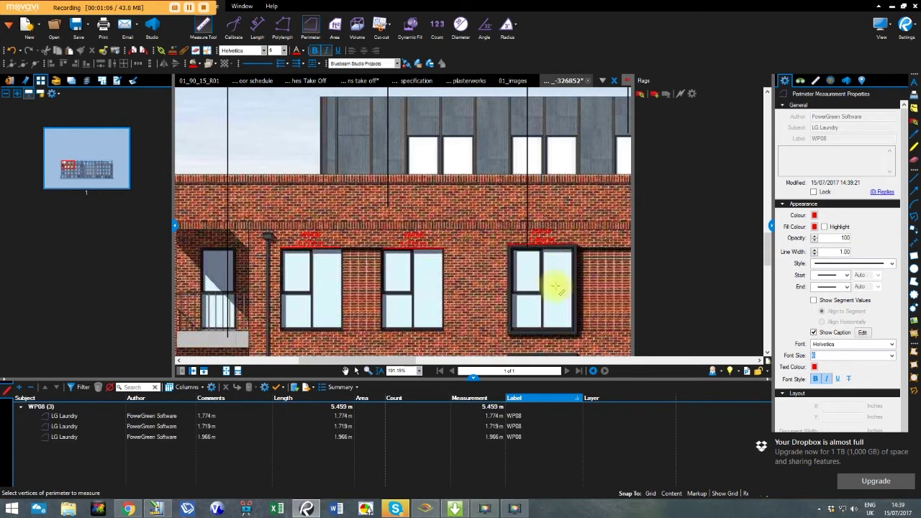
Set all three measurements' label to 'Window Heads' and subject to 'External walls'.
left_click(524, 418)
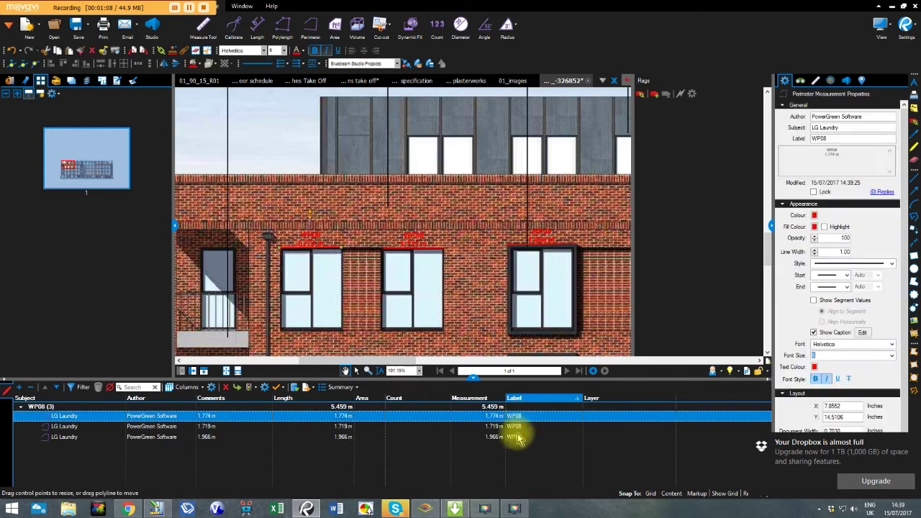
left_click(514, 435, "shift")
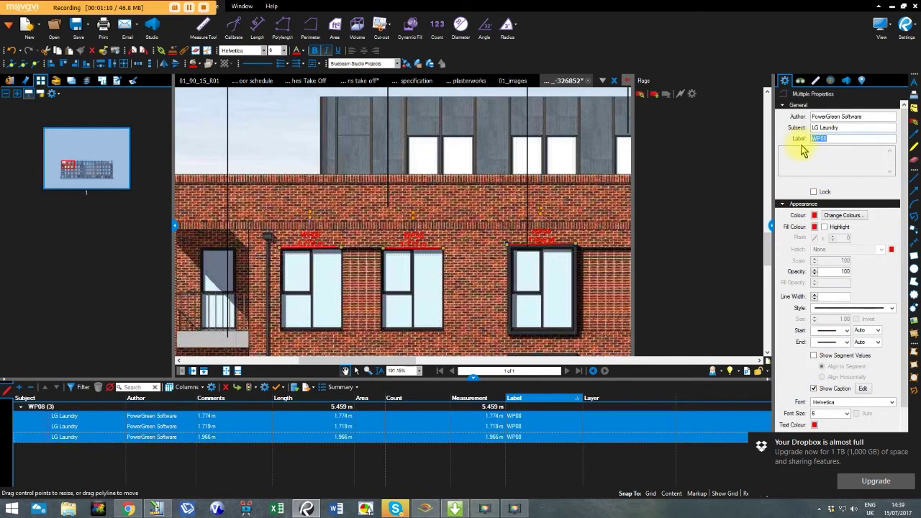
type("window")
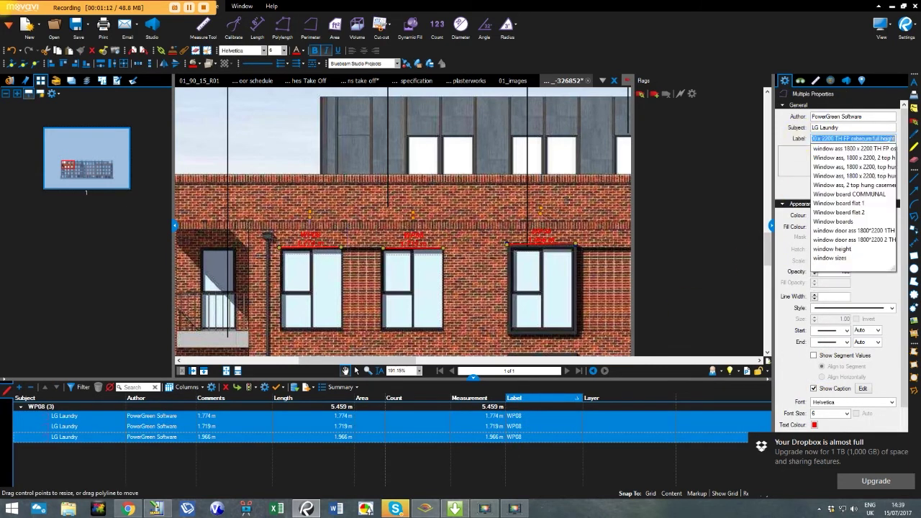
type(" Heads")
key("Return")
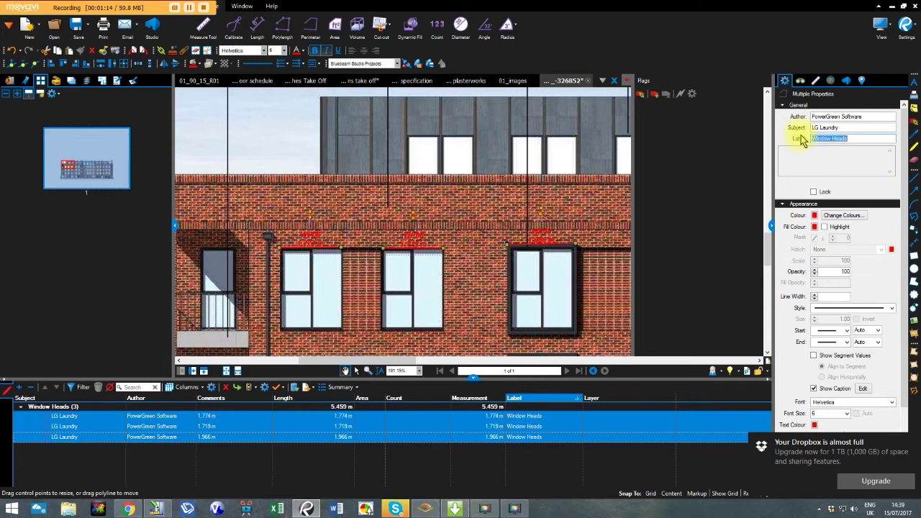
left_click(844, 126)
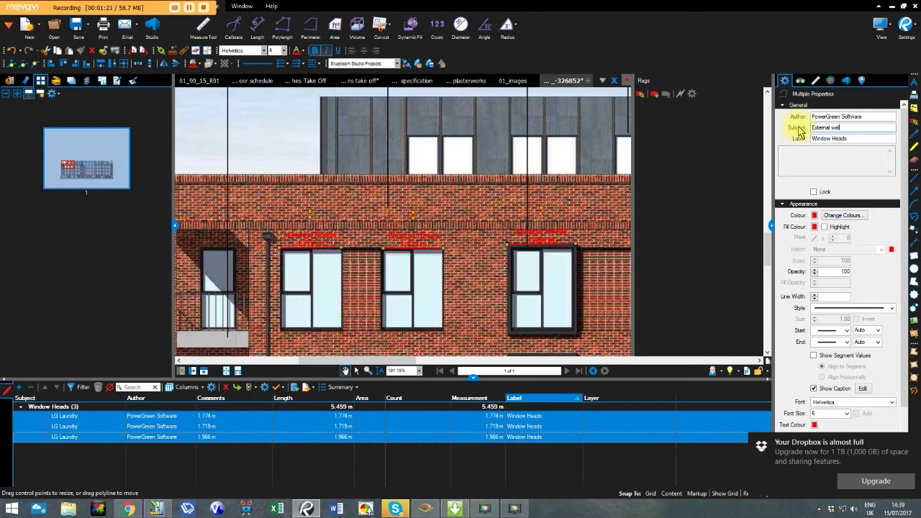
key("Return")
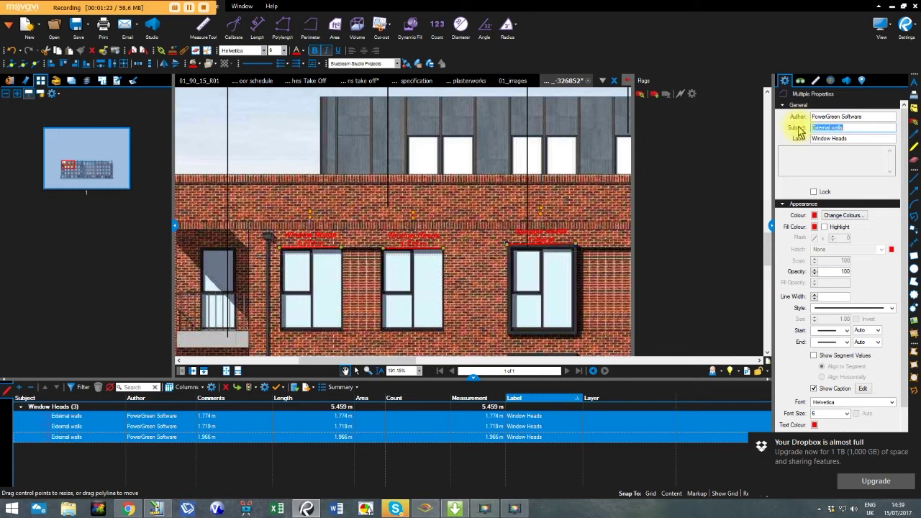
Make the window-head measurements' line, fill and caption text colour yellow.
left_click(816, 217)
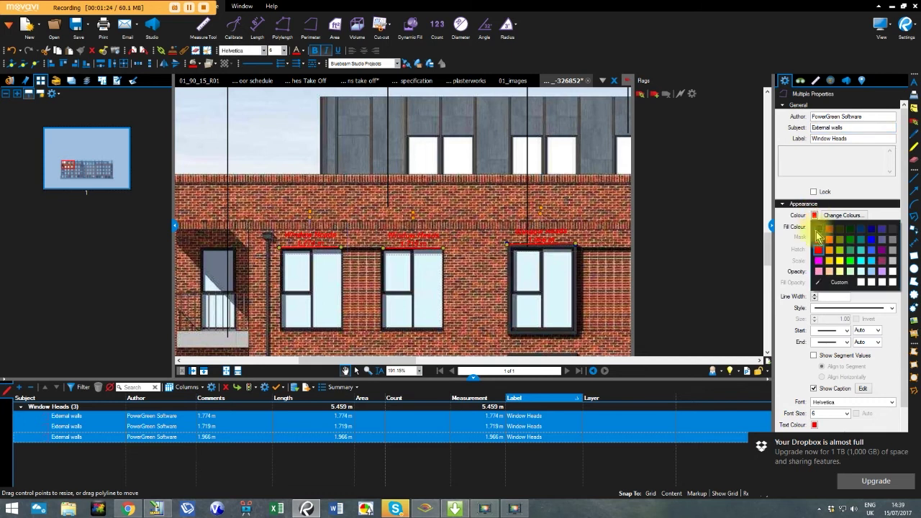
left_click(820, 261)
left_click(816, 228)
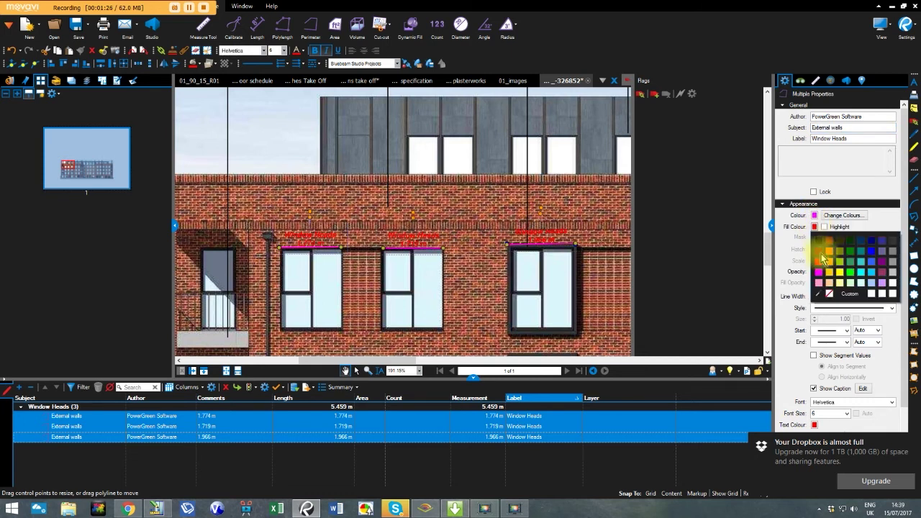
left_click(835, 270)
left_click(815, 215)
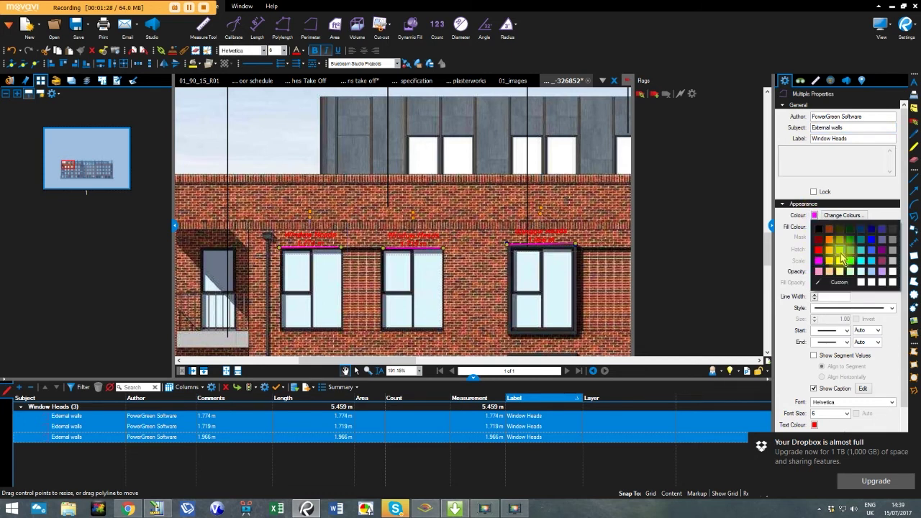
left_click(836, 268)
left_click(815, 426)
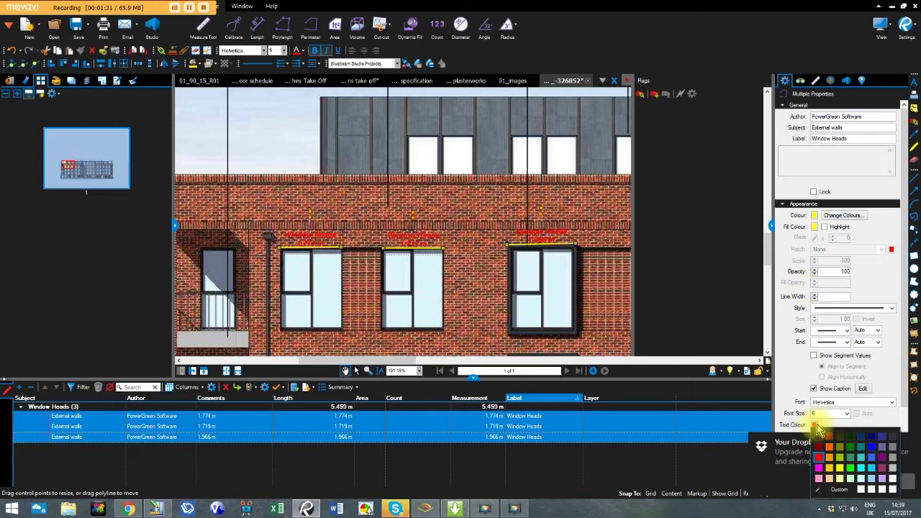
left_click(835, 461)
Deselect the measurements and turn the Dimmer on behind the markups.
left_click(605, 253)
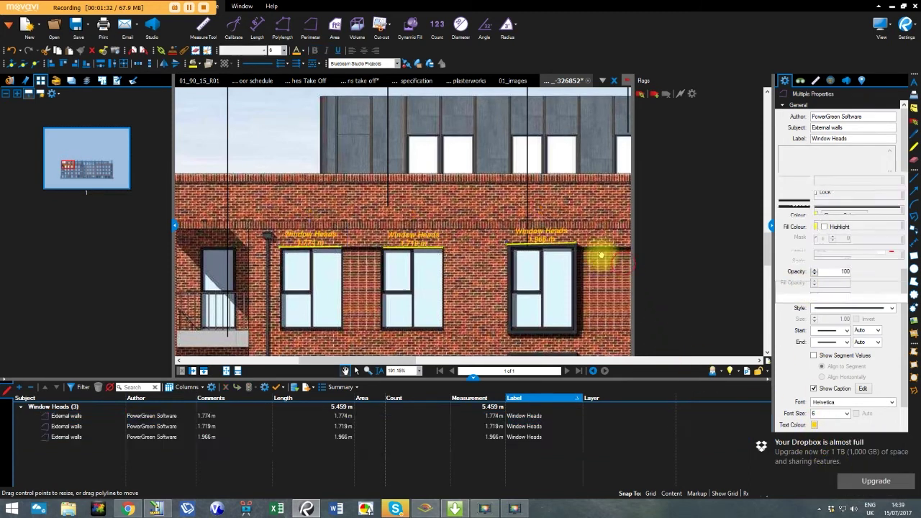
scroll(582, 245, "down", 5)
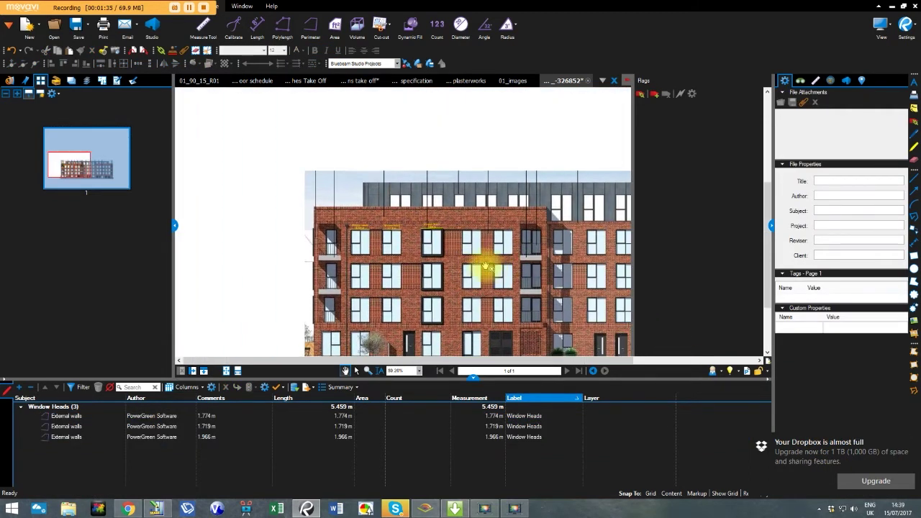
scroll(477, 267, "down", 1)
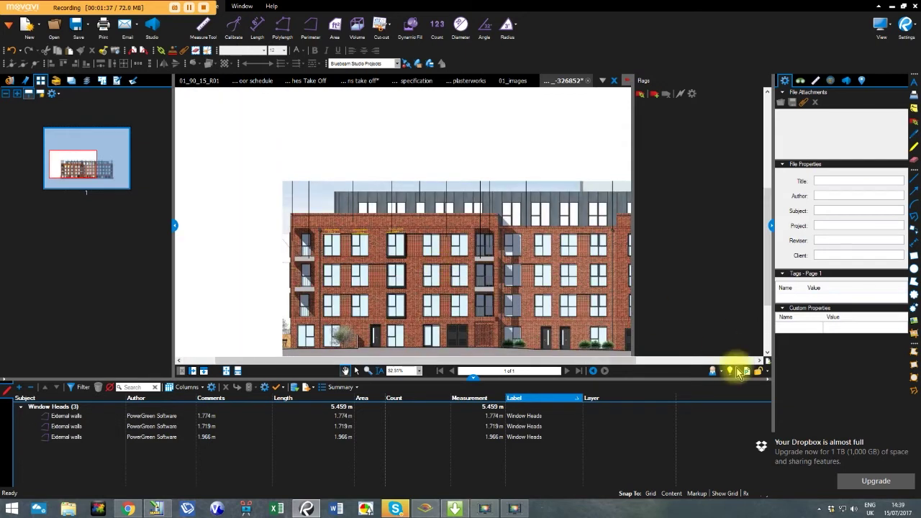
left_click(730, 371)
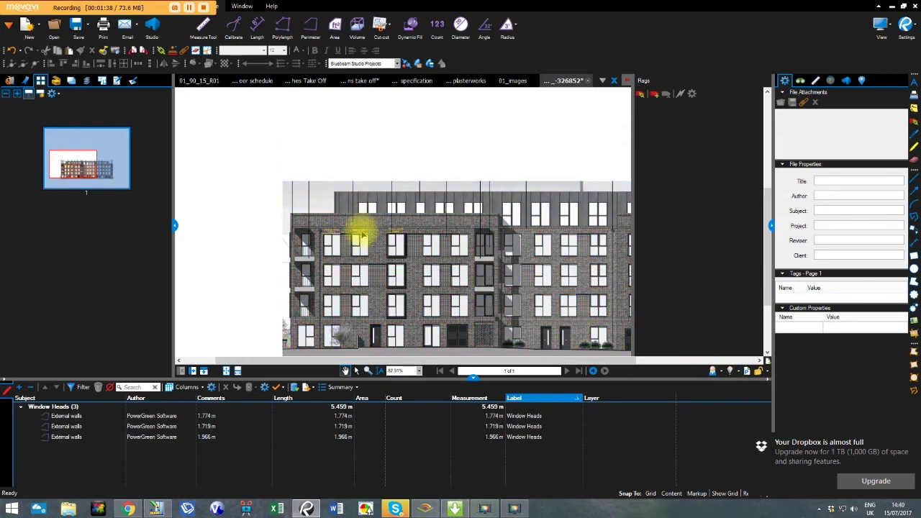
Set the Dimmer level to 40%.
scroll(360, 231, "up", 8)
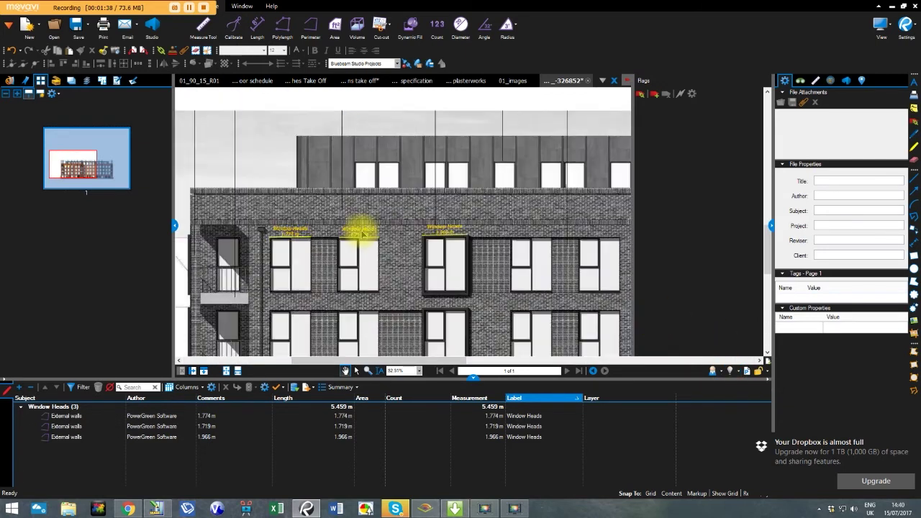
left_click(736, 372)
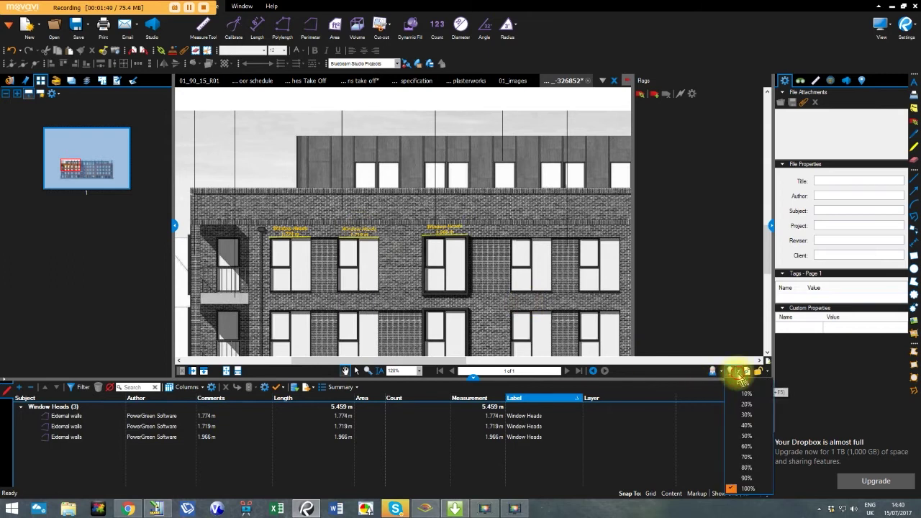
left_click(745, 429)
Change the three Window Heads captions' text colour to a dark colour.
scroll(511, 263, "down", 5)
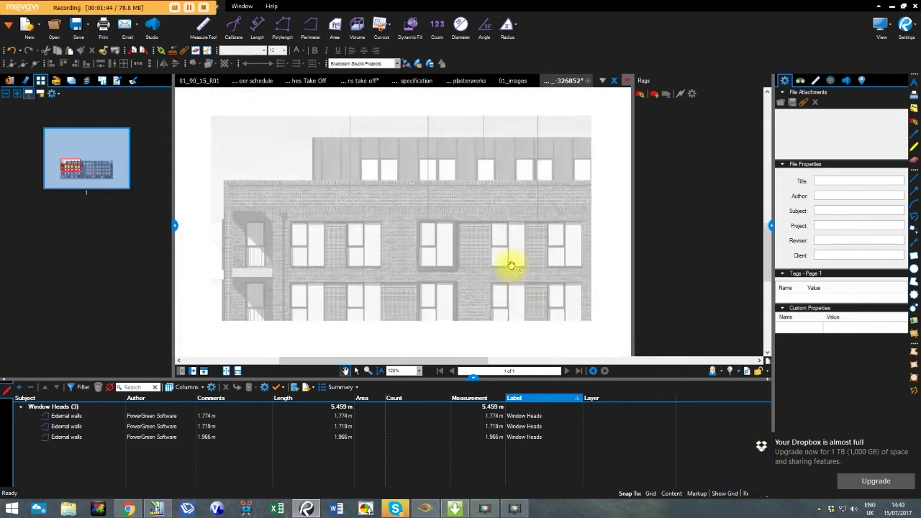
scroll(513, 264, "up", 4)
left_click(448, 227)
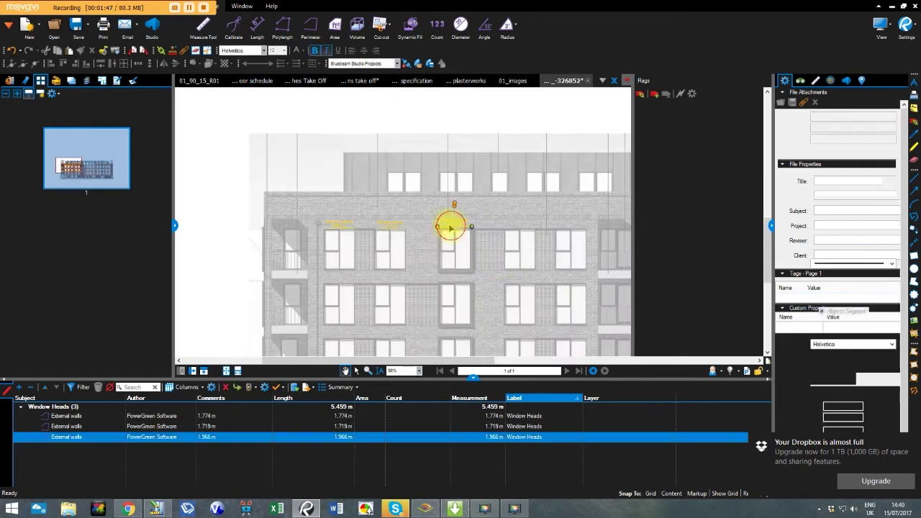
left_click(394, 229, "ctrl")
left_click(335, 225, "ctrl")
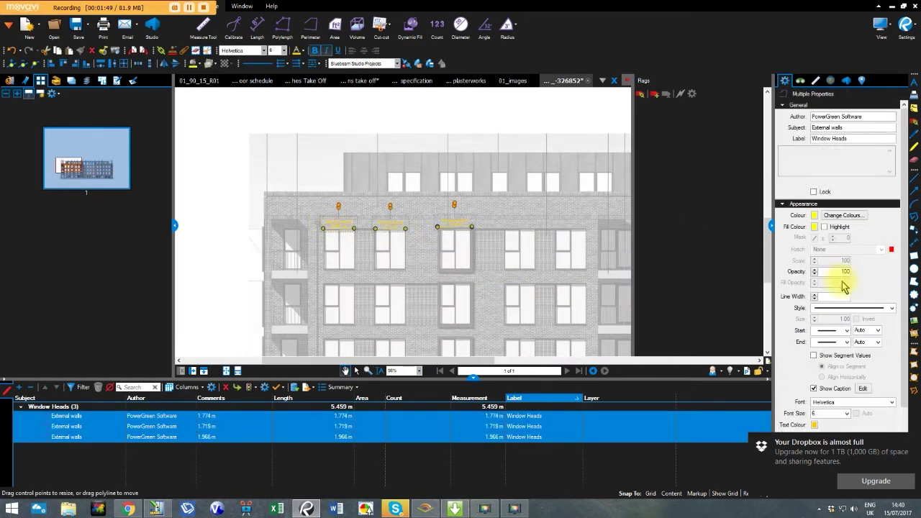
left_click(816, 427)
left_click(799, 433)
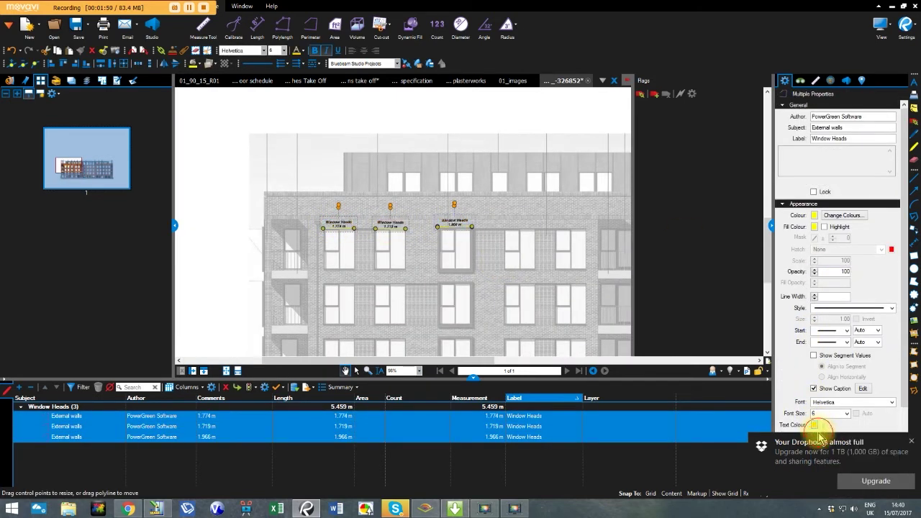
left_click(536, 265)
scroll(536, 265, "down", 5)
scroll(531, 261, "up", 3)
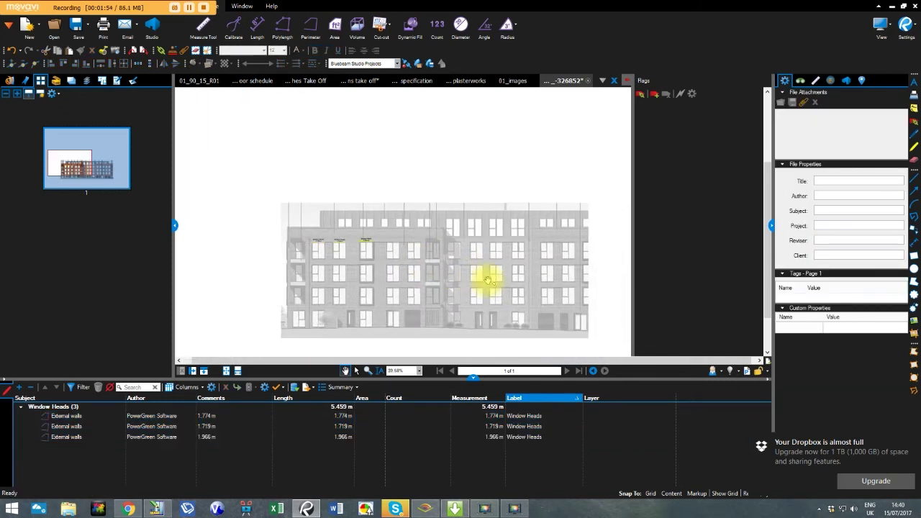
scroll(488, 277, "up", 1)
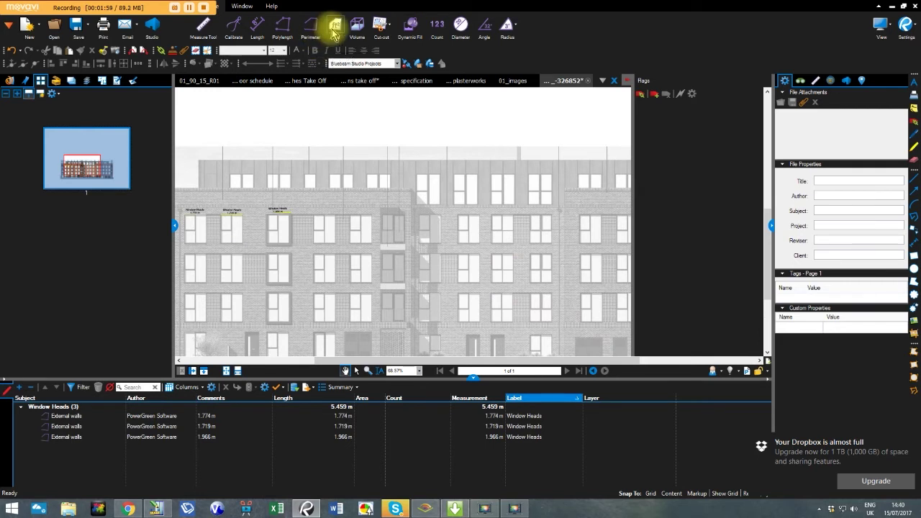
left_click(334, 27)
Outline the central brick bay as the Room 3 area measurement.
scroll(419, 147, "up", 5)
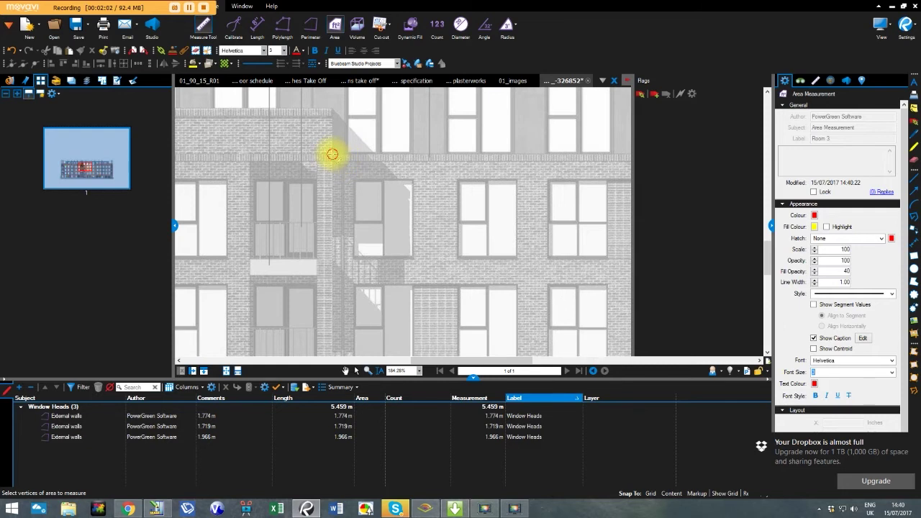
scroll(333, 154, "down", 6)
left_click_drag(332, 156, 461, 288)
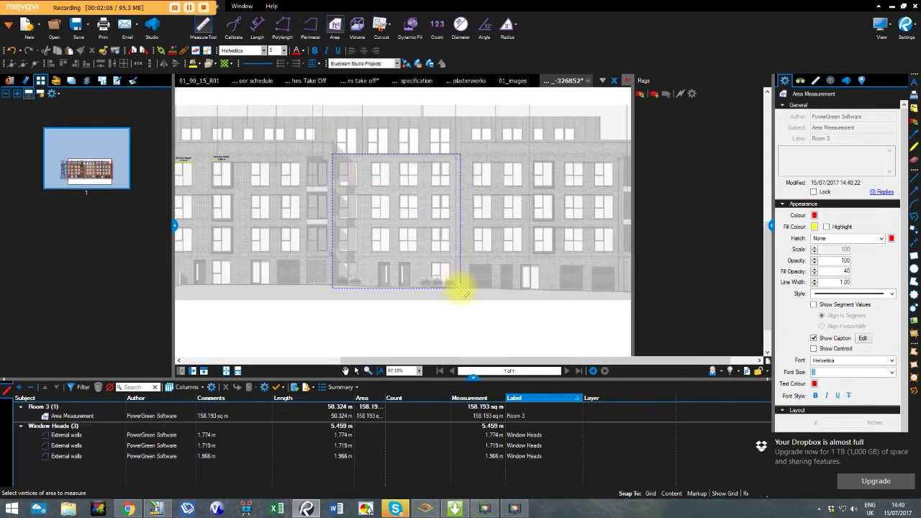
scroll(429, 232, "up", 2)
left_click(429, 225)
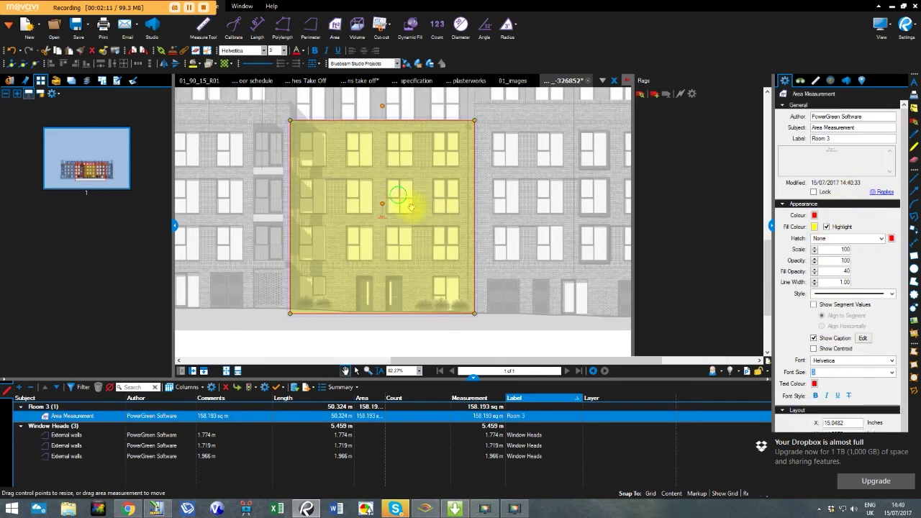
Cut the window openings out of Room 3, bringing it to 145.705 sq m.
scroll(411, 208, "up", 2)
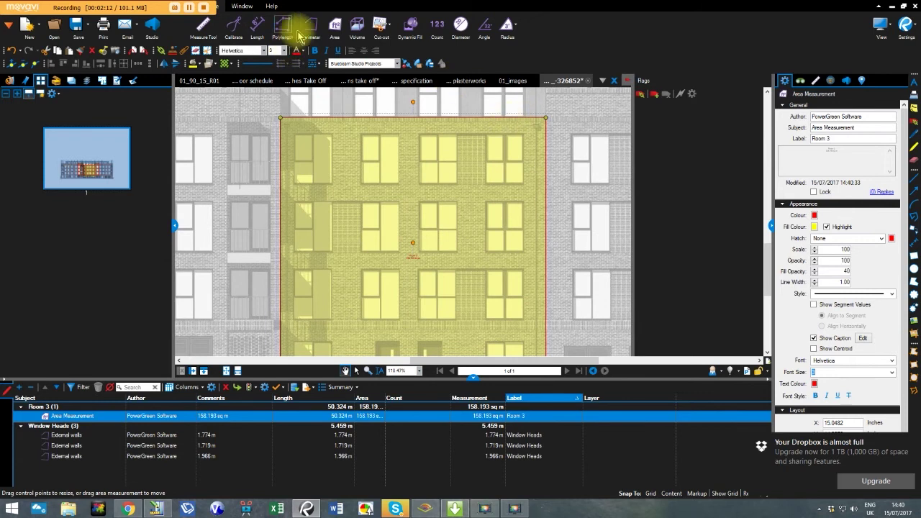
left_click(380, 26)
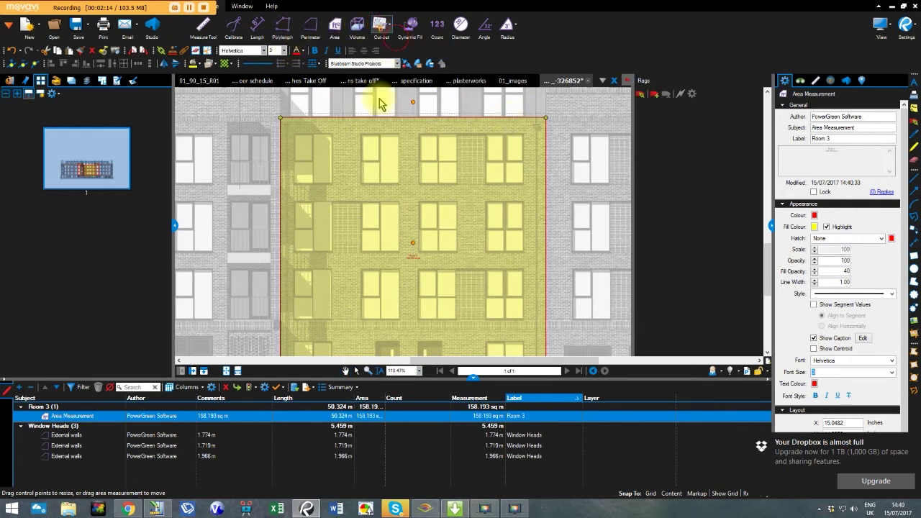
left_click_drag(360, 133, 401, 252)
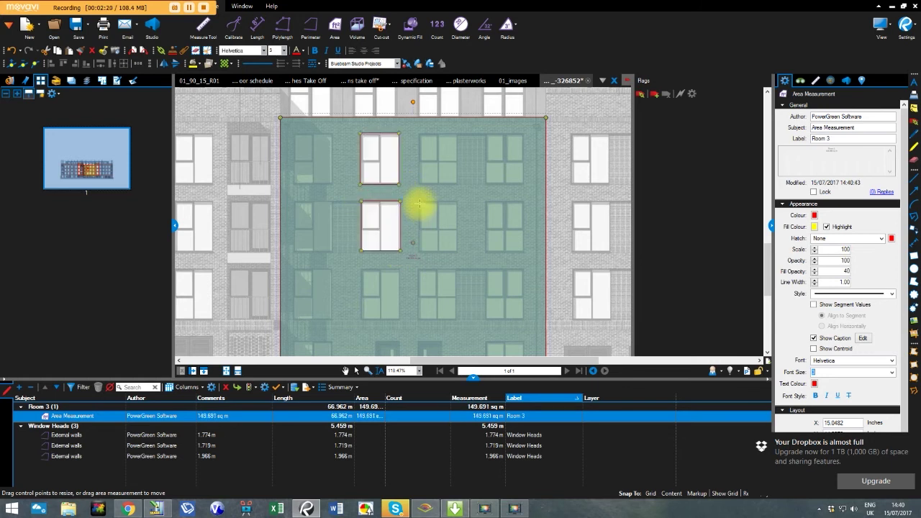
left_click_drag(419, 202, 459, 252)
scroll(461, 216, "down", 5)
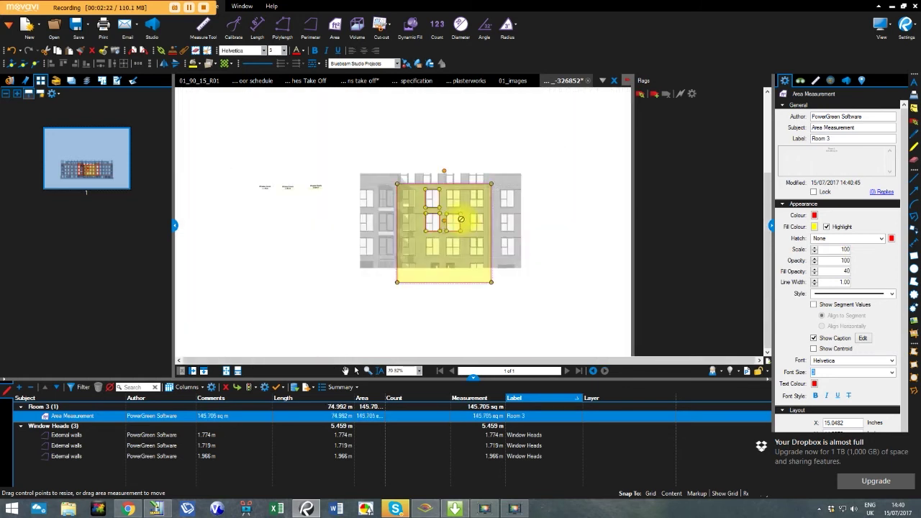
left_click(460, 219)
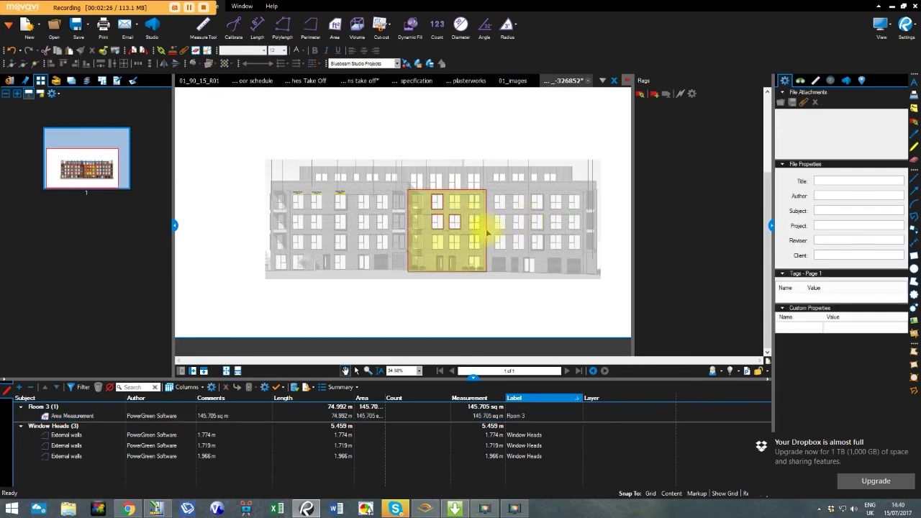
Give Room 3 a dark blue highlight fill, with the elevation dimmed again afterwards.
left_click(729, 373)
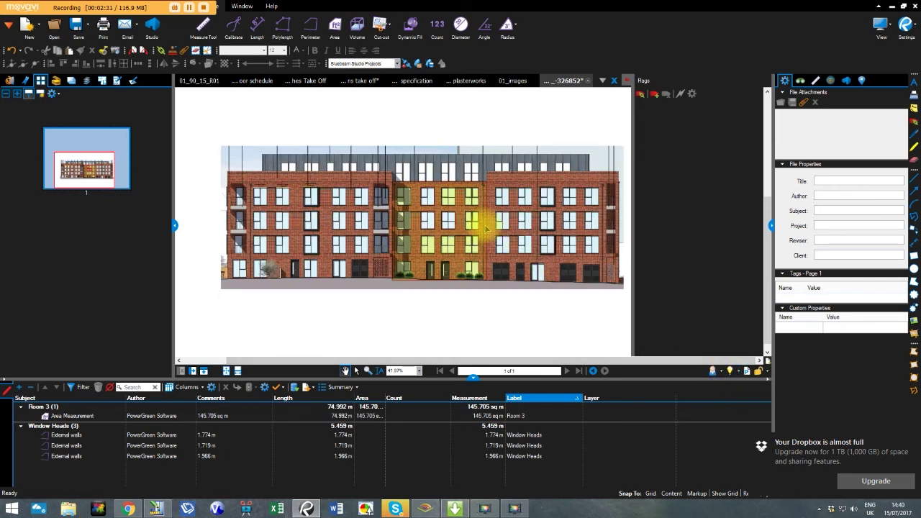
scroll(494, 223, "up", 5)
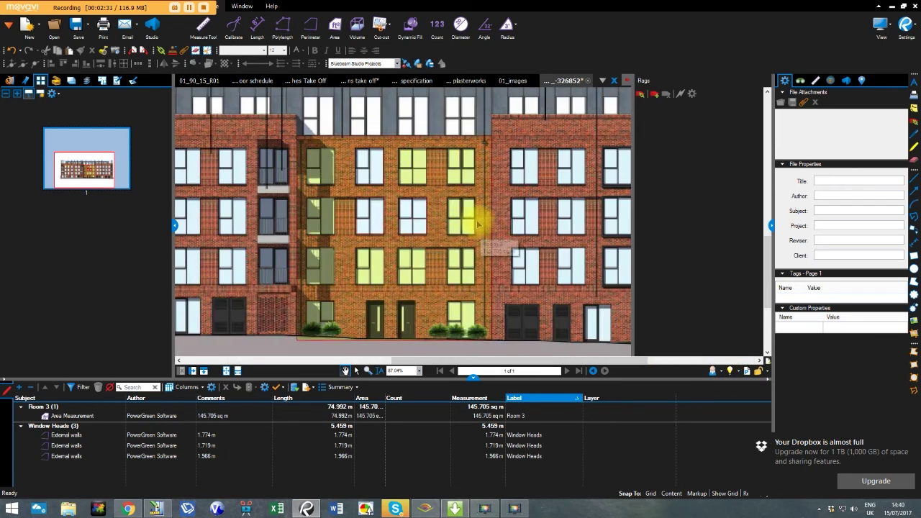
left_click(441, 201)
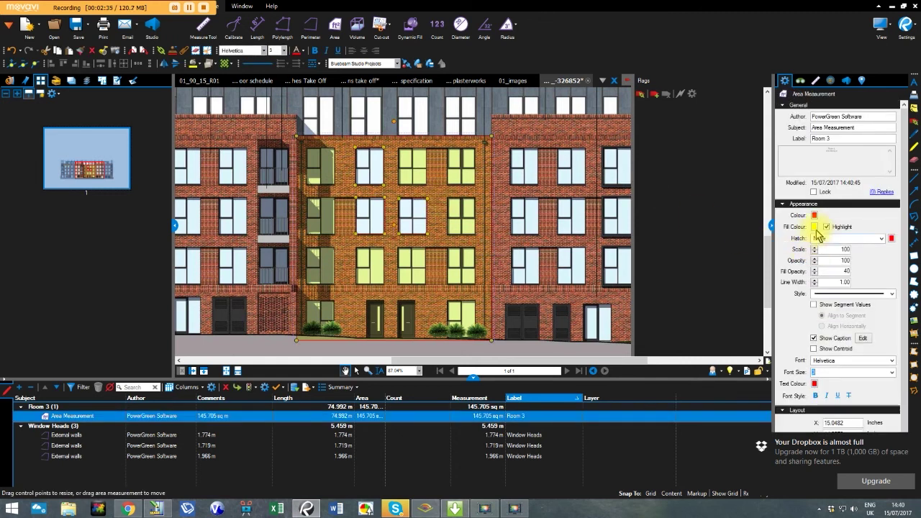
left_click(816, 227)
left_click(872, 248)
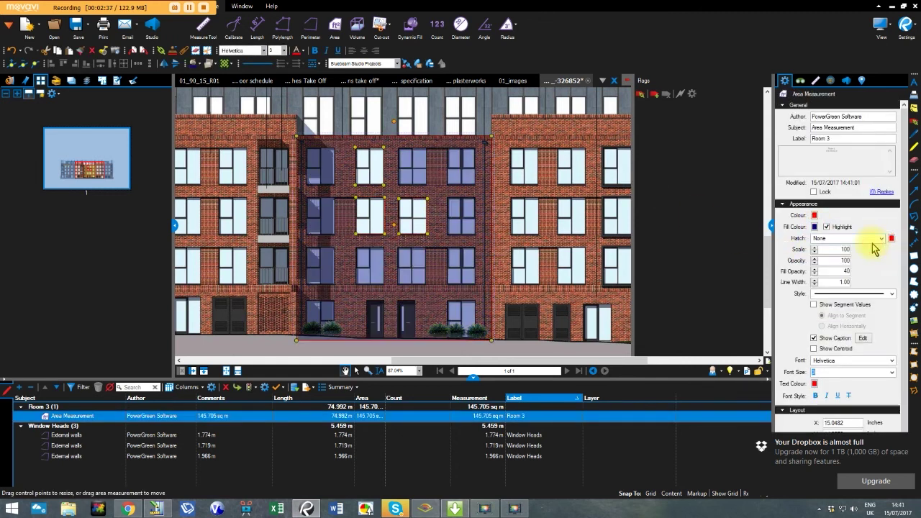
left_click(827, 227)
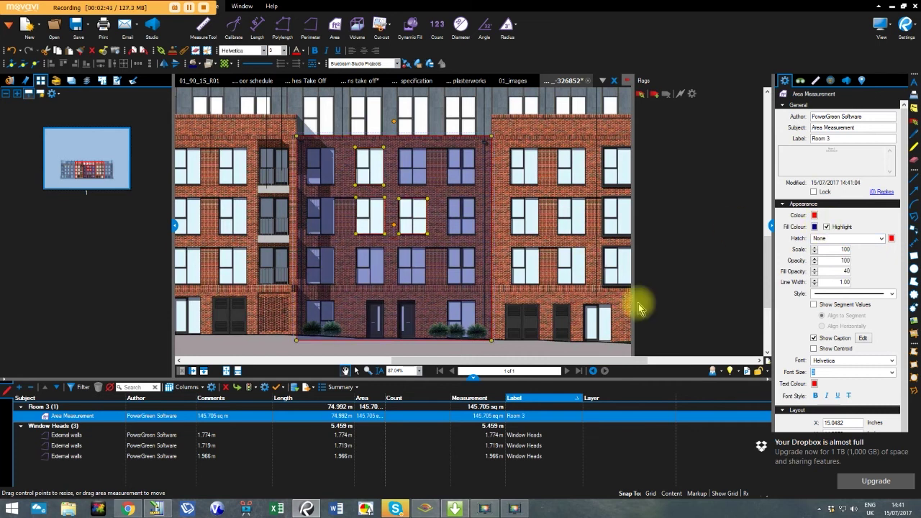
left_click(731, 372)
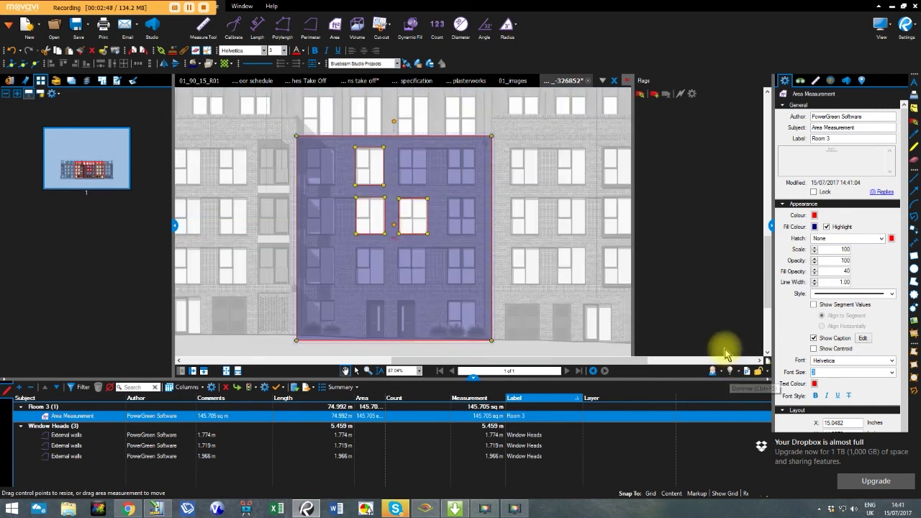